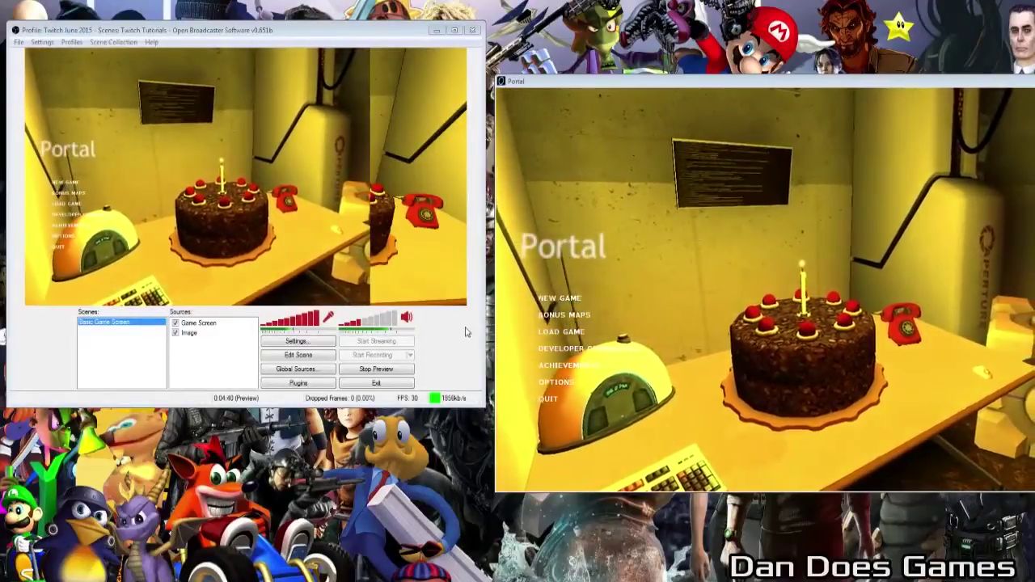
Move the Portal game window toward the centre, beside the OBS window
left_click(466, 332)
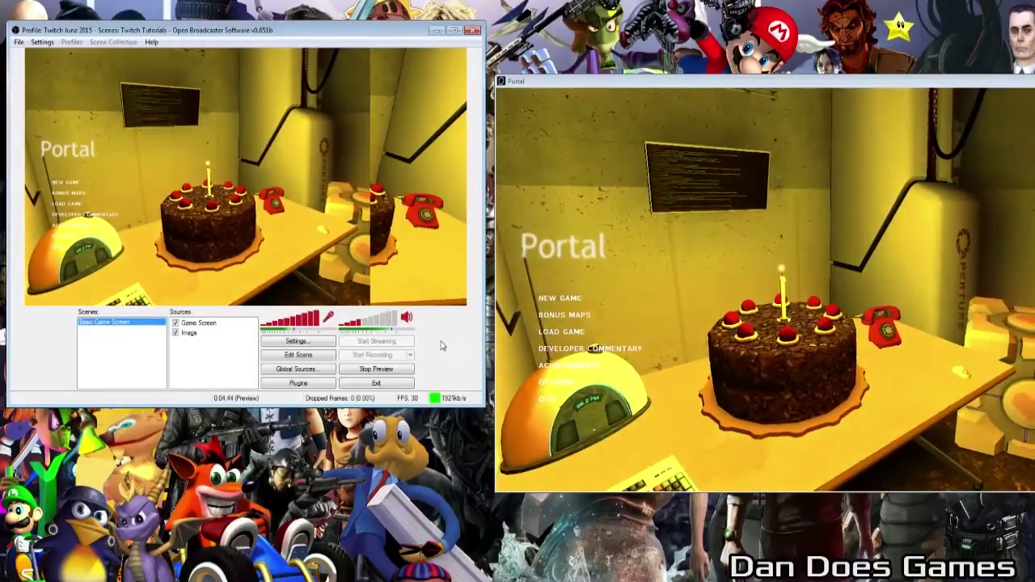
left_click(758, 83)
left_click_drag(757, 83, 683, 98)
left_click(454, 326)
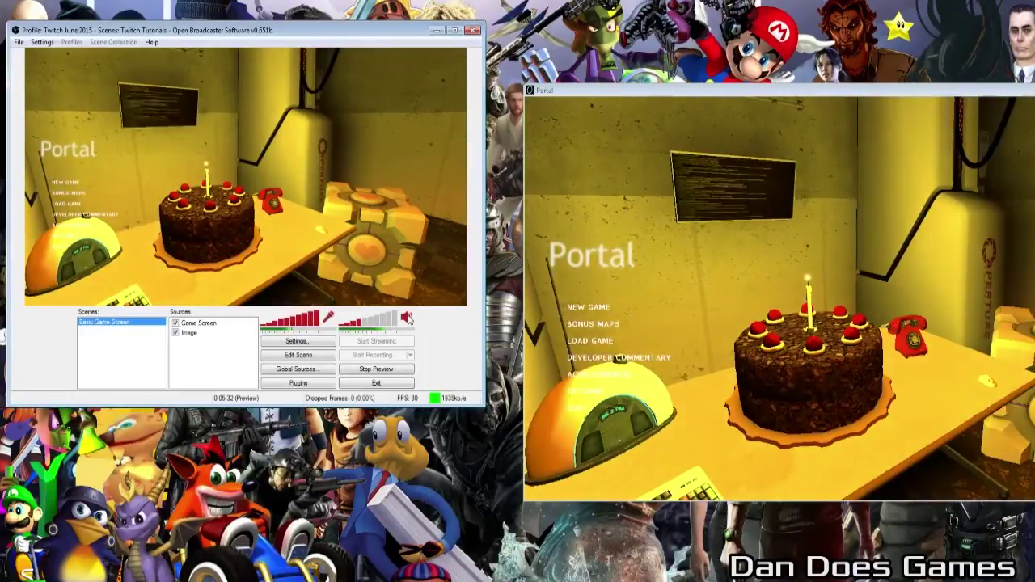
Mute the desktop audio and nudge the Portal window into place beside OBS
left_click(407, 318)
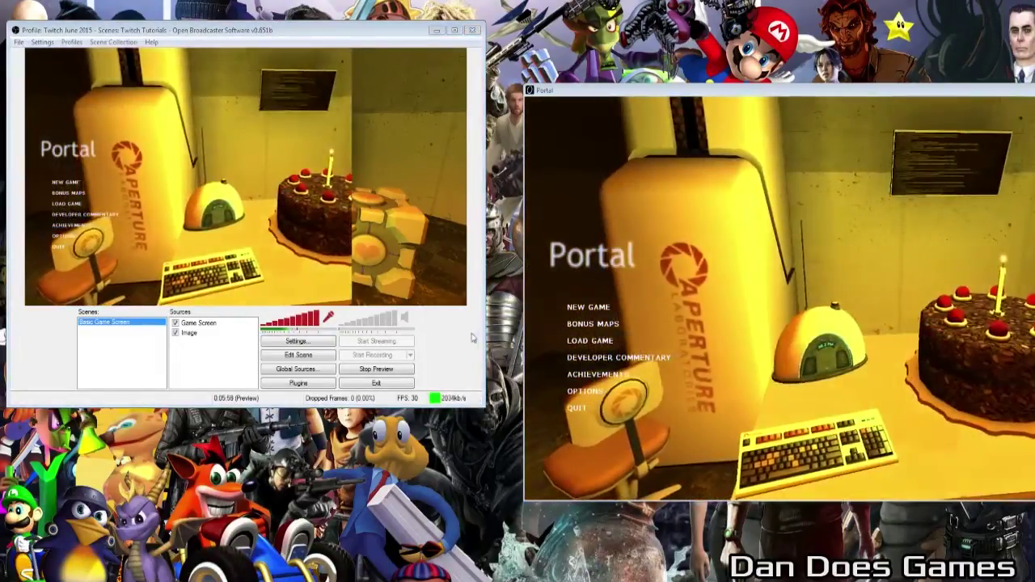
left_click_drag(671, 103, 650, 84)
left_click(212, 364)
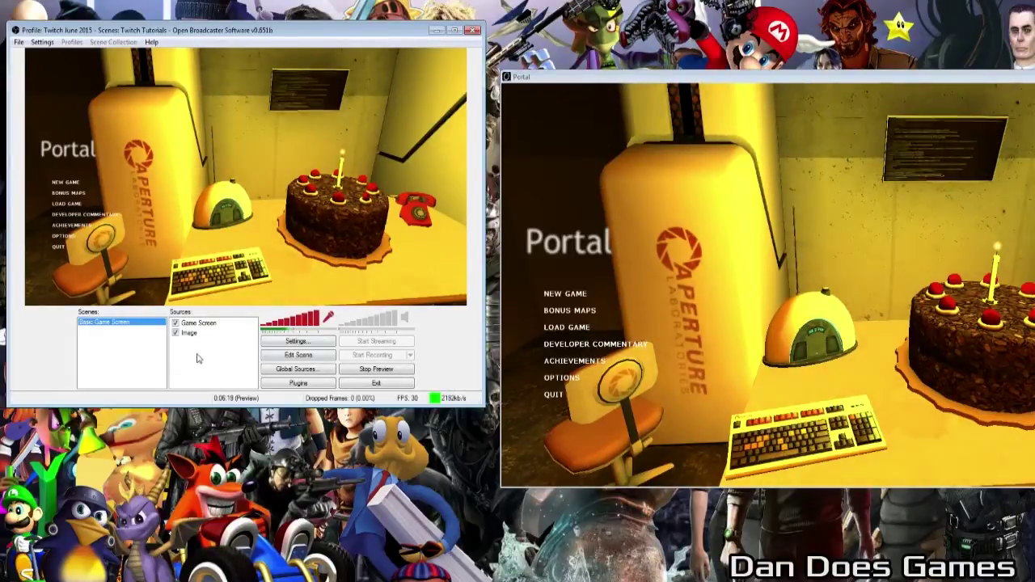
Add a Video Capture Device source named Webcam and move its Device Selection dialog aside
mouse_move(236, 366)
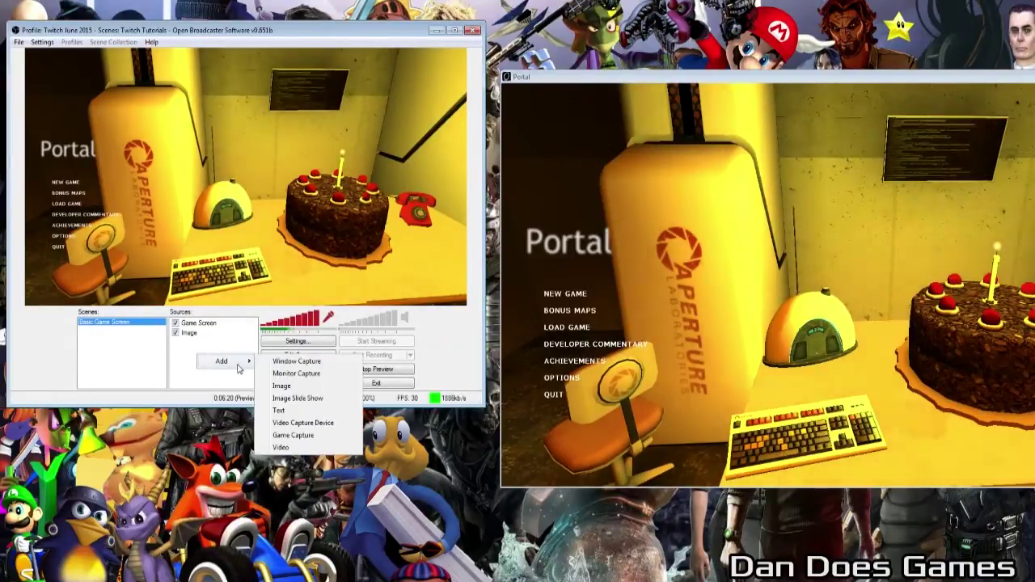
left_click(316, 427)
type("Webcam")
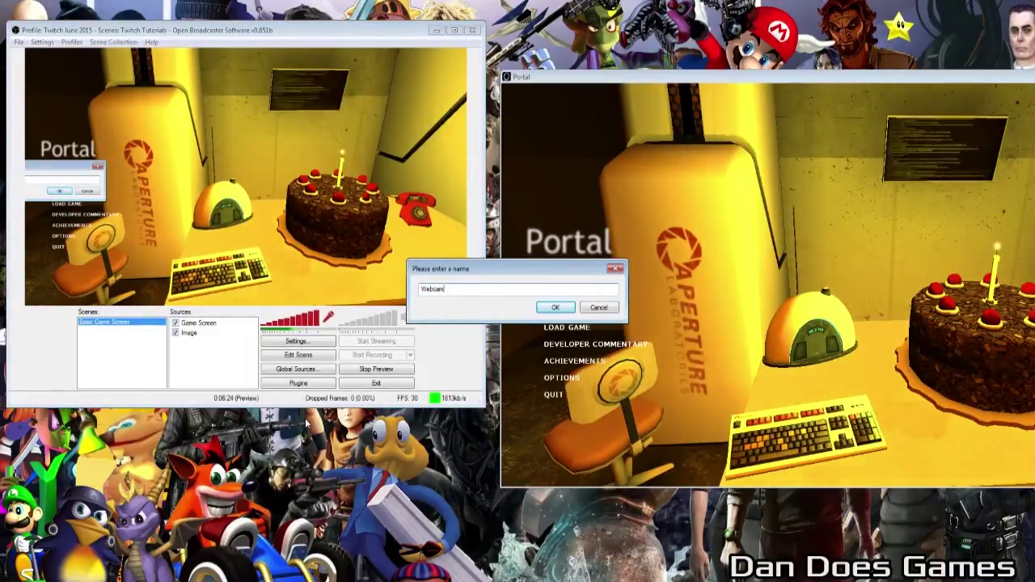
key("Return")
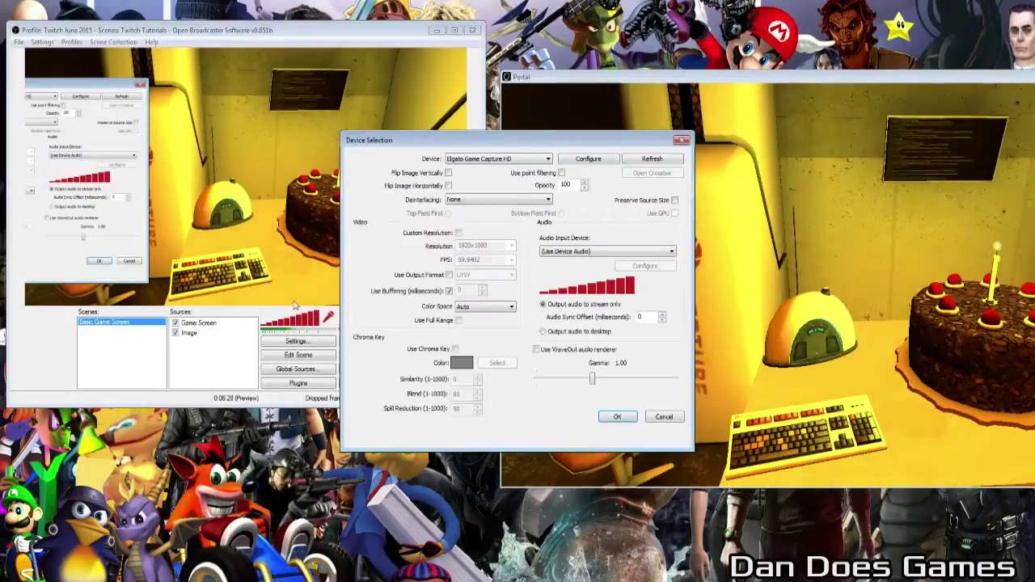
left_click_drag(513, 146, 276, 130)
Set the Webcam source's device to Logitech HD Pro Webcam C920 and confirm with OK
left_click(285, 139)
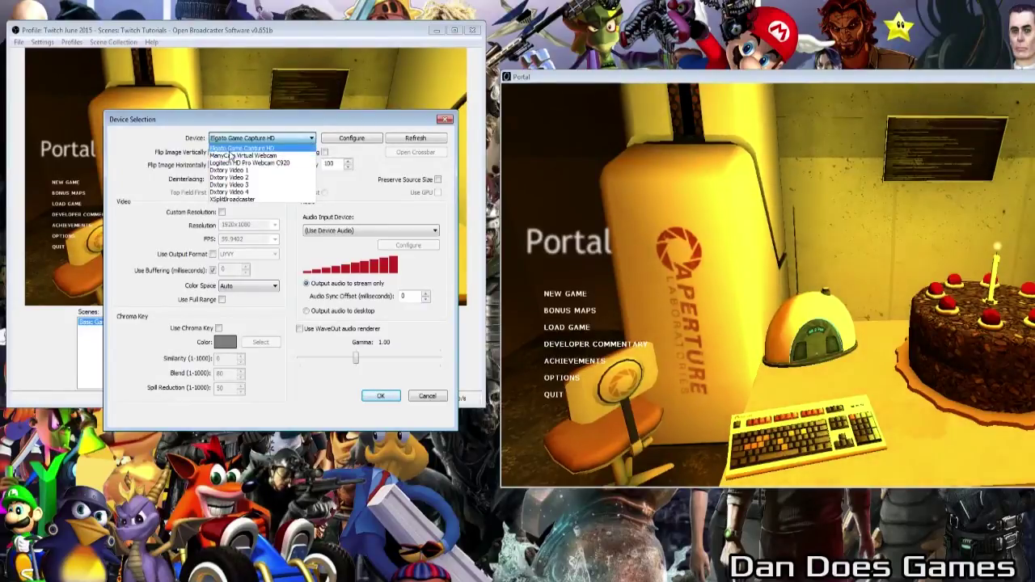
left_click(276, 163)
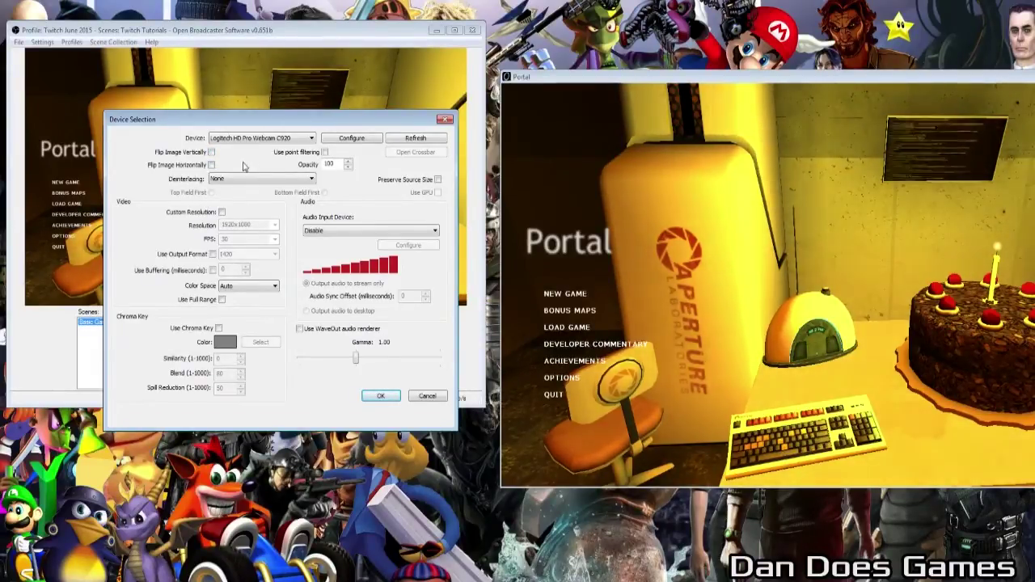
left_click(380, 397)
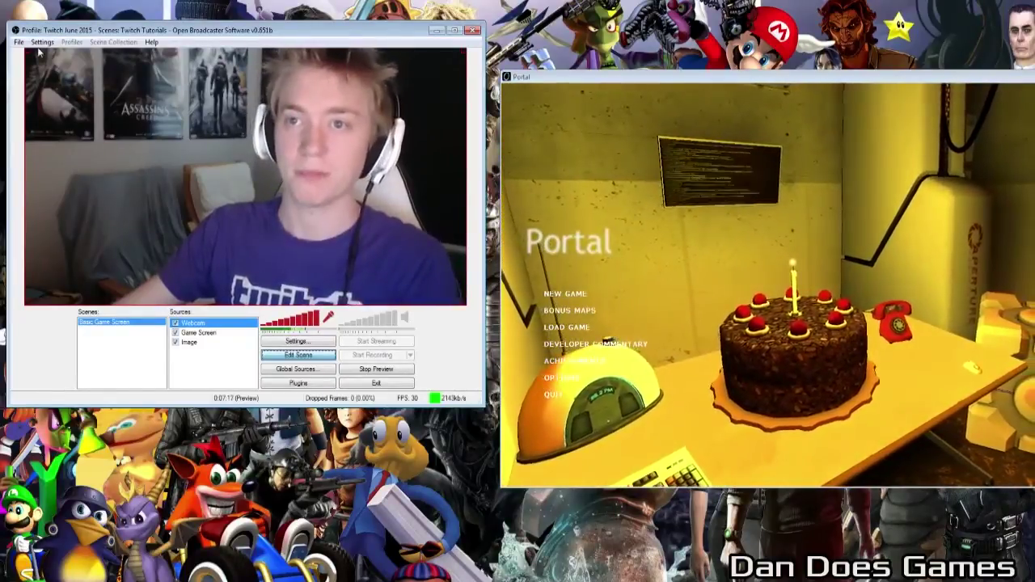
Resize the webcam feed into a small inset in the preview's lower-right corner over Portal
left_click_drag(32, 50, 293, 244)
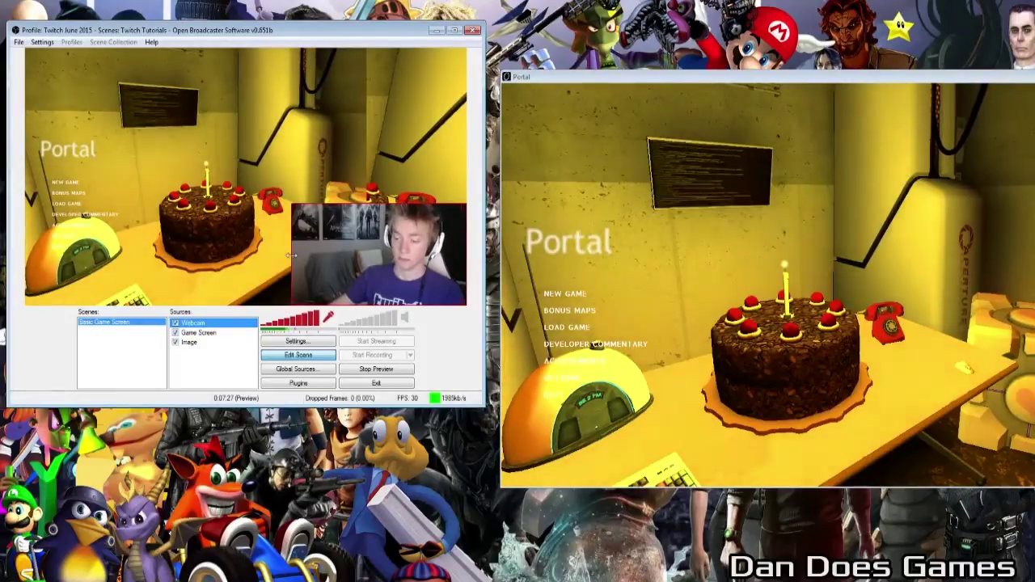
left_click_drag(291, 255, 354, 266)
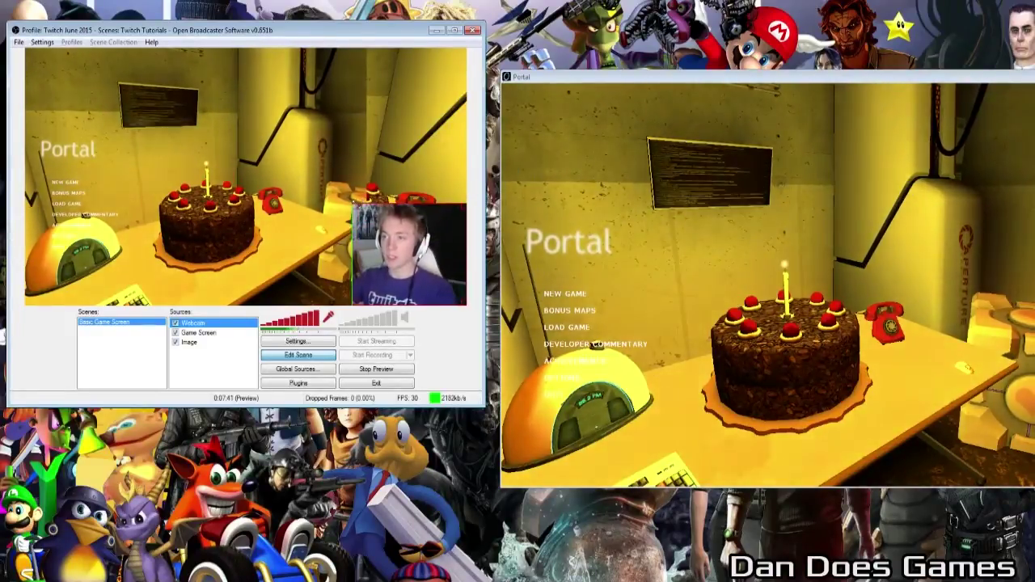
left_click_drag(354, 205, 365, 216)
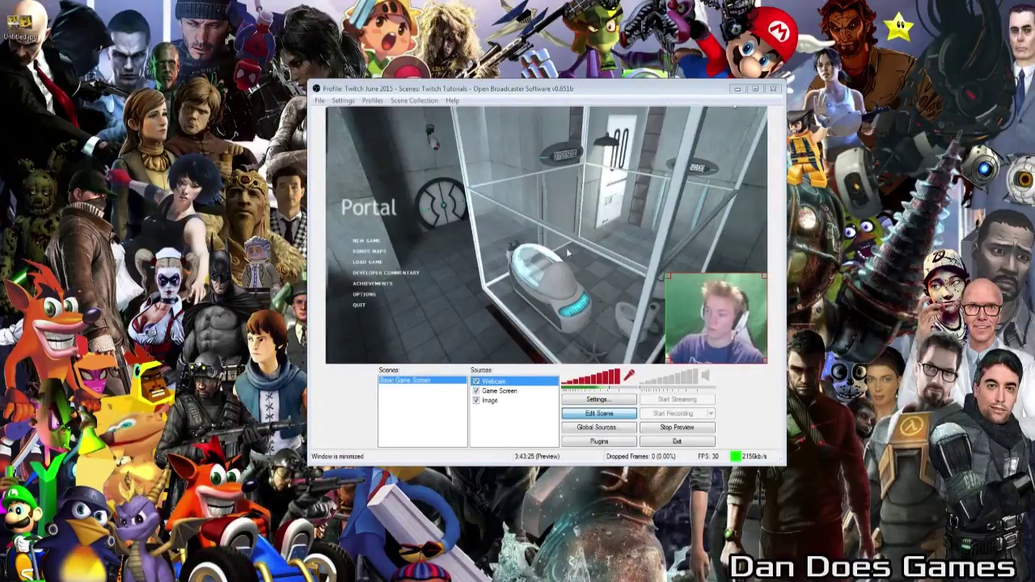
Reopen the Webcam source's Properties from the Sources list and move the dialog aside
right_click(500, 381)
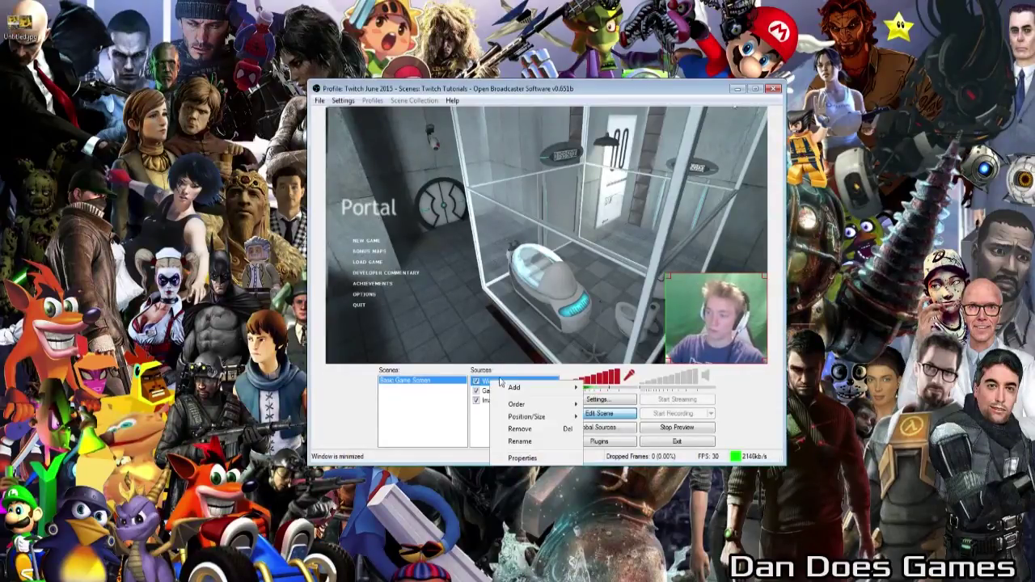
left_click(524, 458)
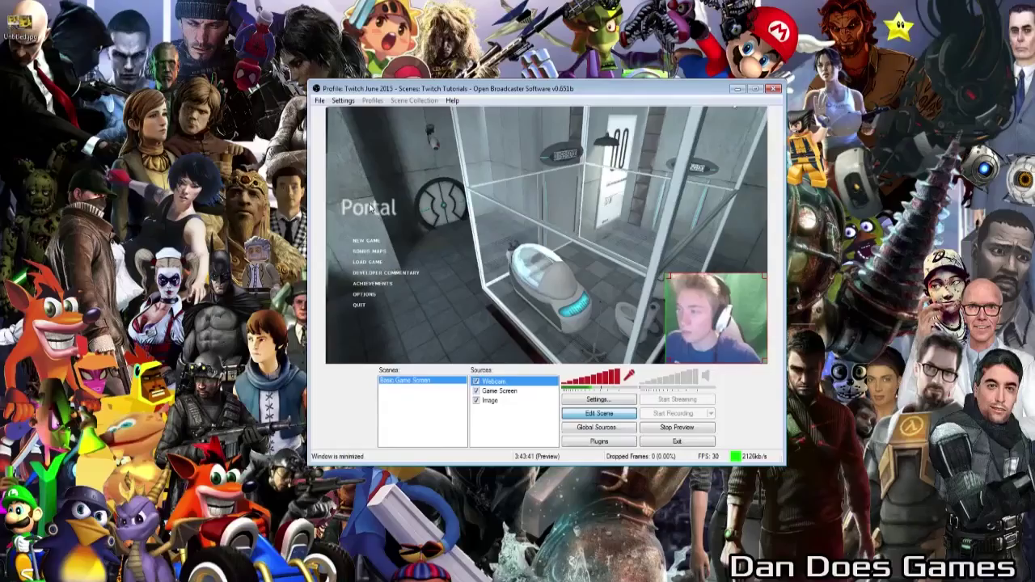
right_click(496, 384)
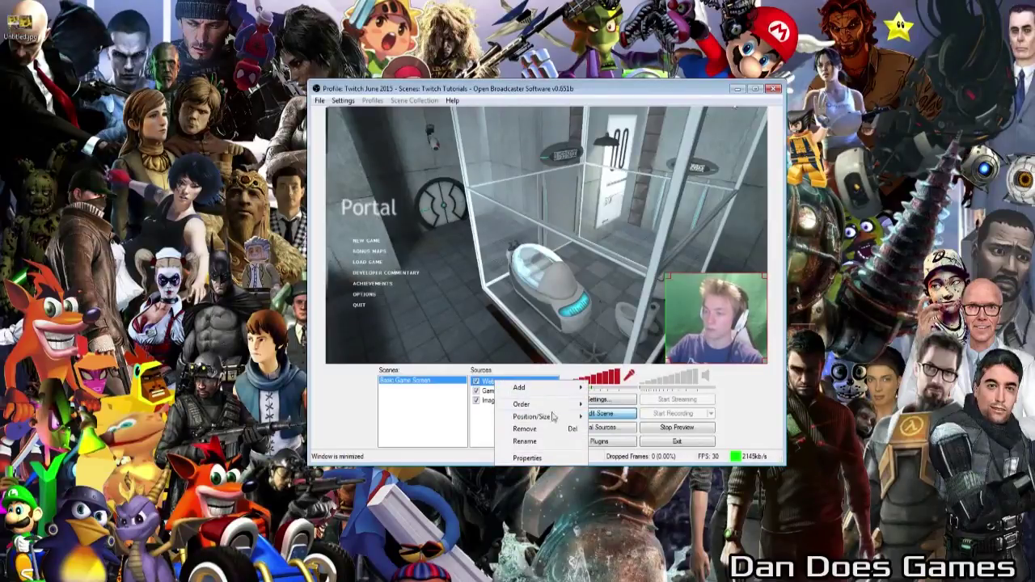
left_click(551, 451)
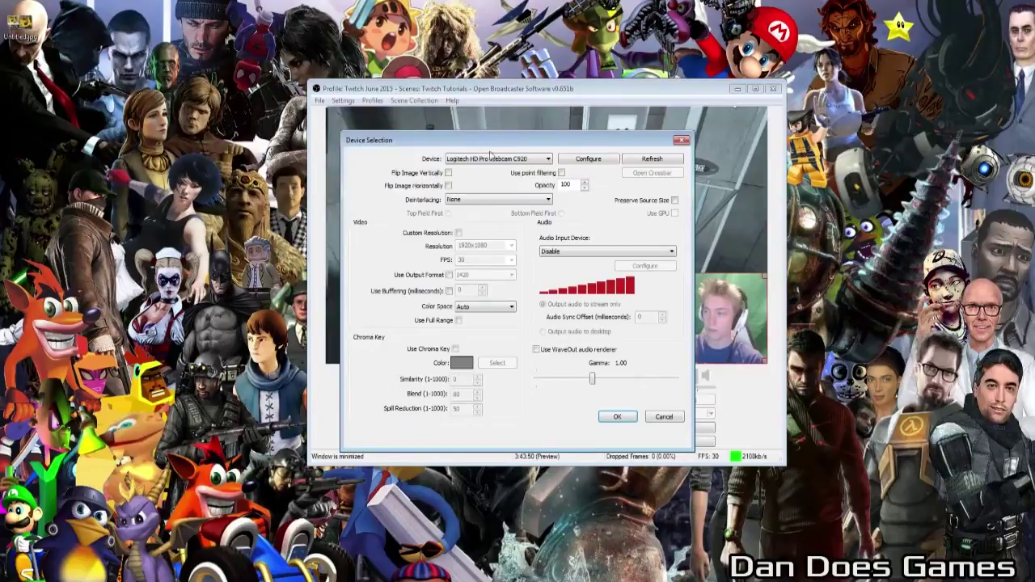
left_click_drag(518, 140, 284, 97)
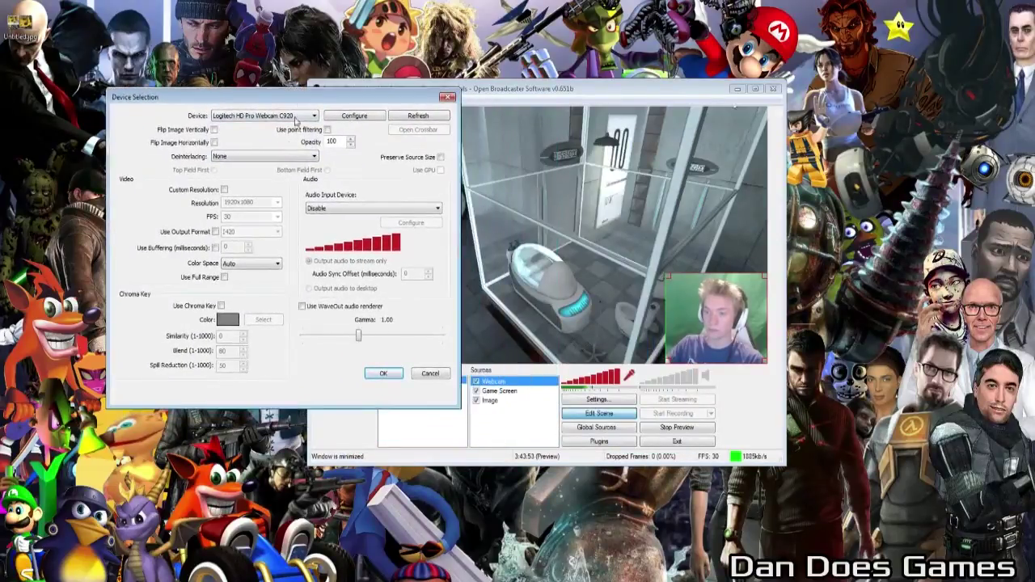
Enable chroma key on the webcam and sample the green background as the key colour
left_click(222, 305)
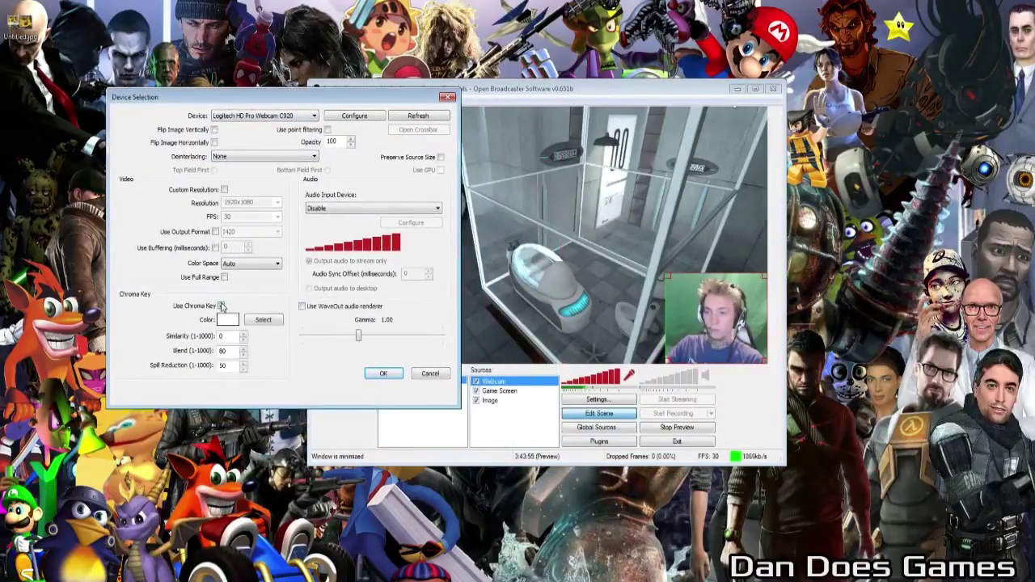
left_click(267, 321)
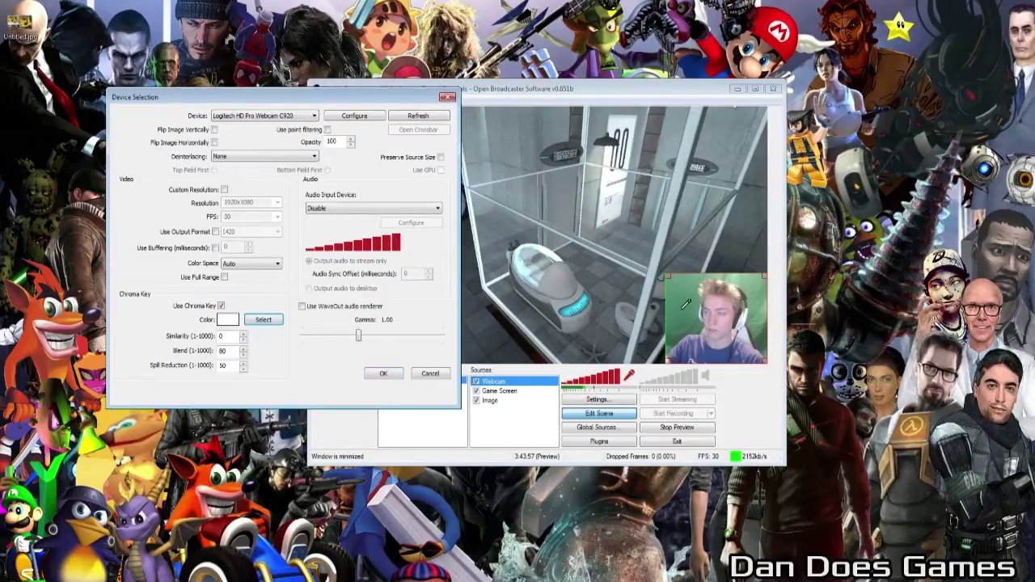
left_click(685, 313)
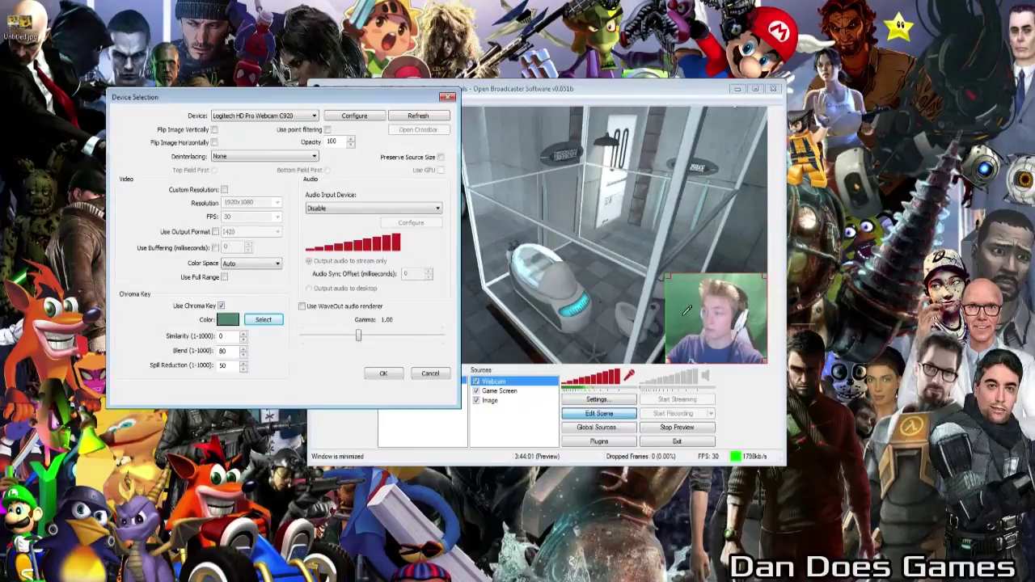
Set chroma key similarity to about 56, lower the blend, and apply the settings
left_click(244, 334)
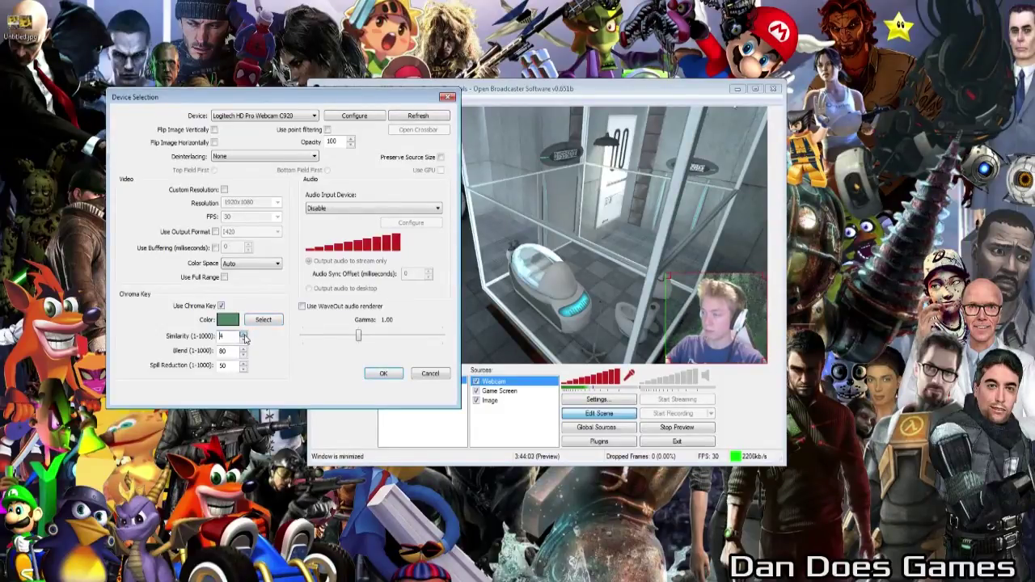
left_click(244, 334)
left_click(244, 335)
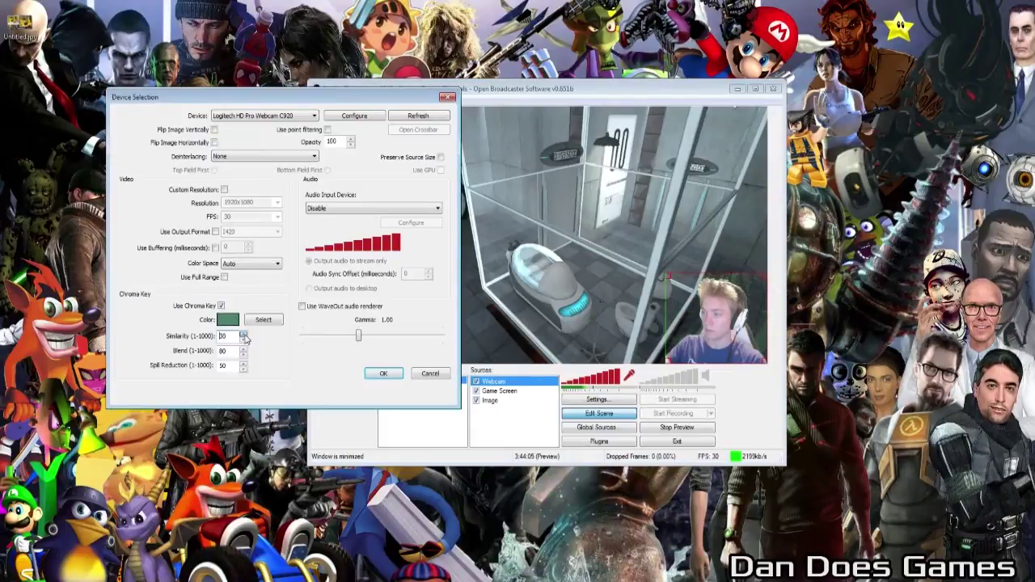
left_click(244, 337)
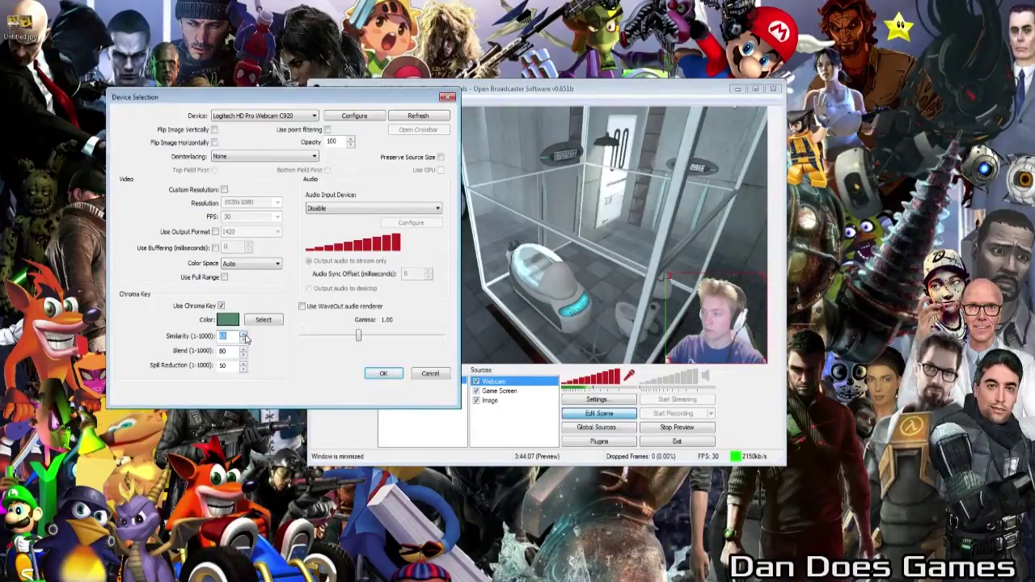
left_click(245, 337)
left_click(242, 351)
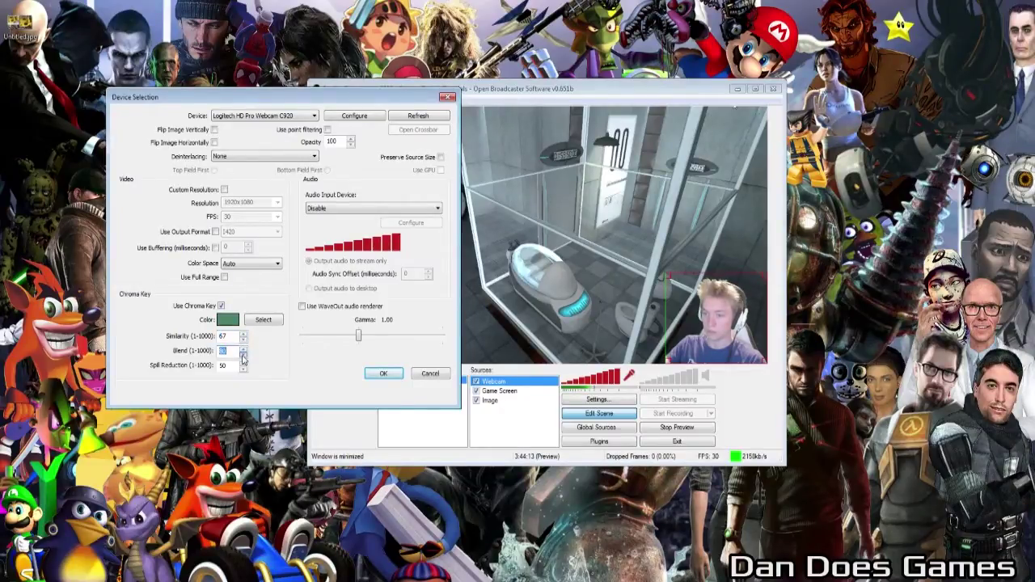
left_click(245, 336)
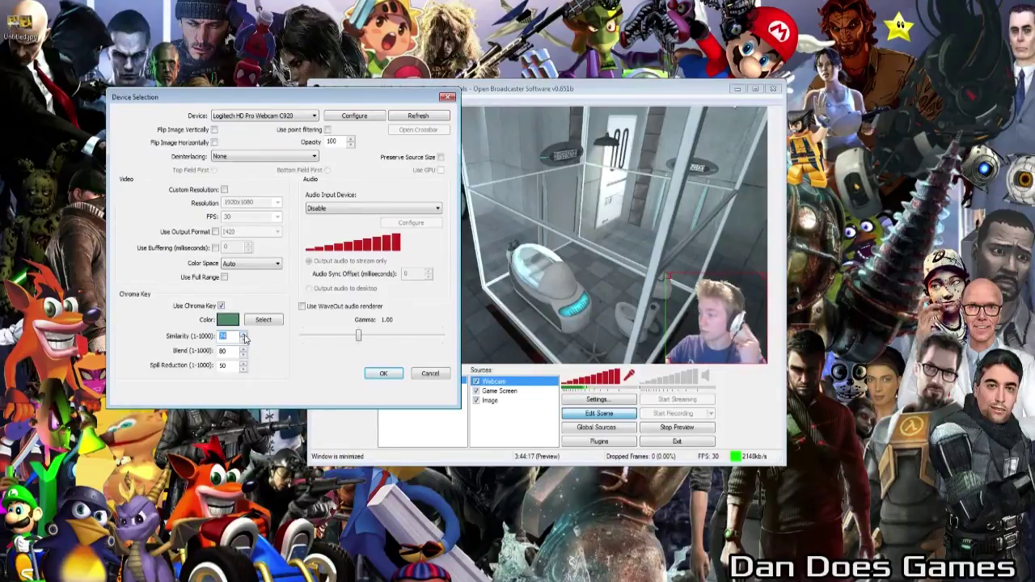
left_click(243, 341)
left_click(243, 342)
left_click(243, 342)
left_click(244, 342)
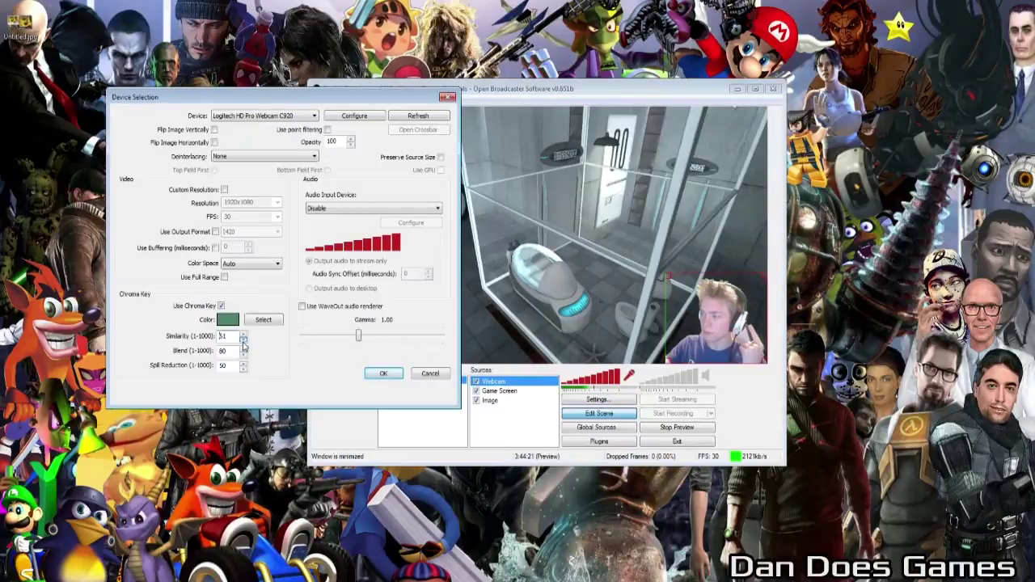
left_click(243, 344)
left_click(242, 351)
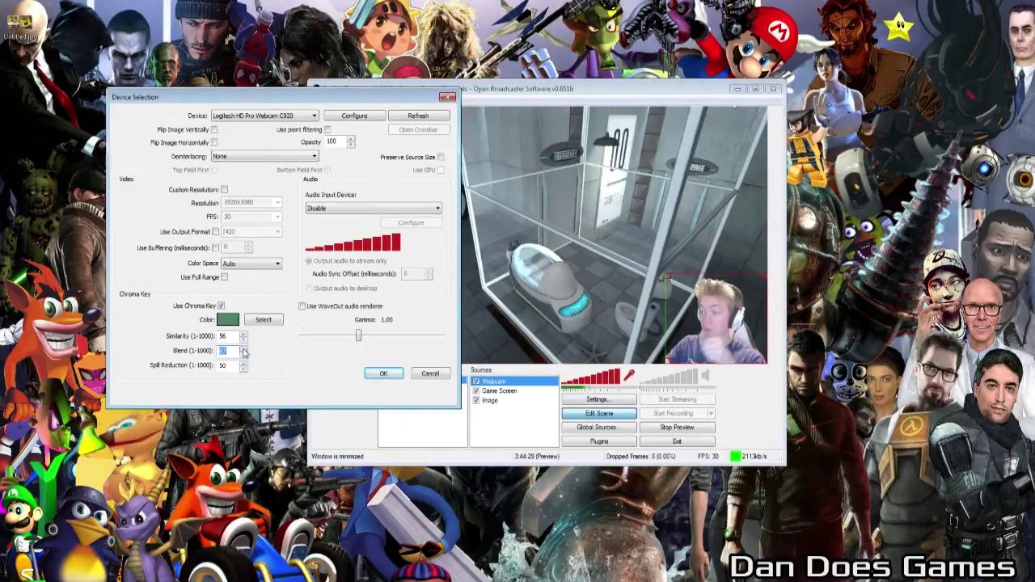
left_click(384, 375)
left_click(509, 432)
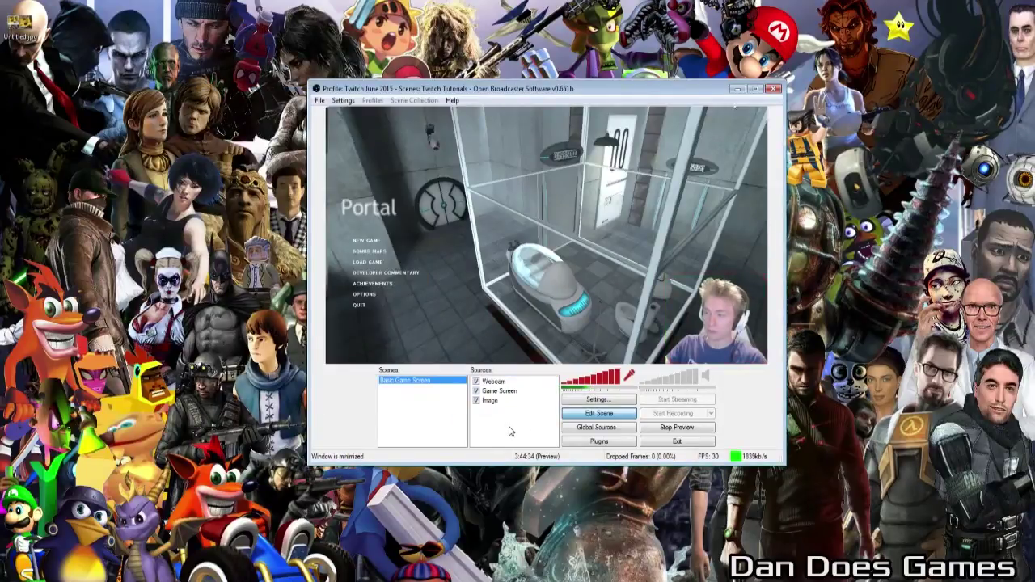